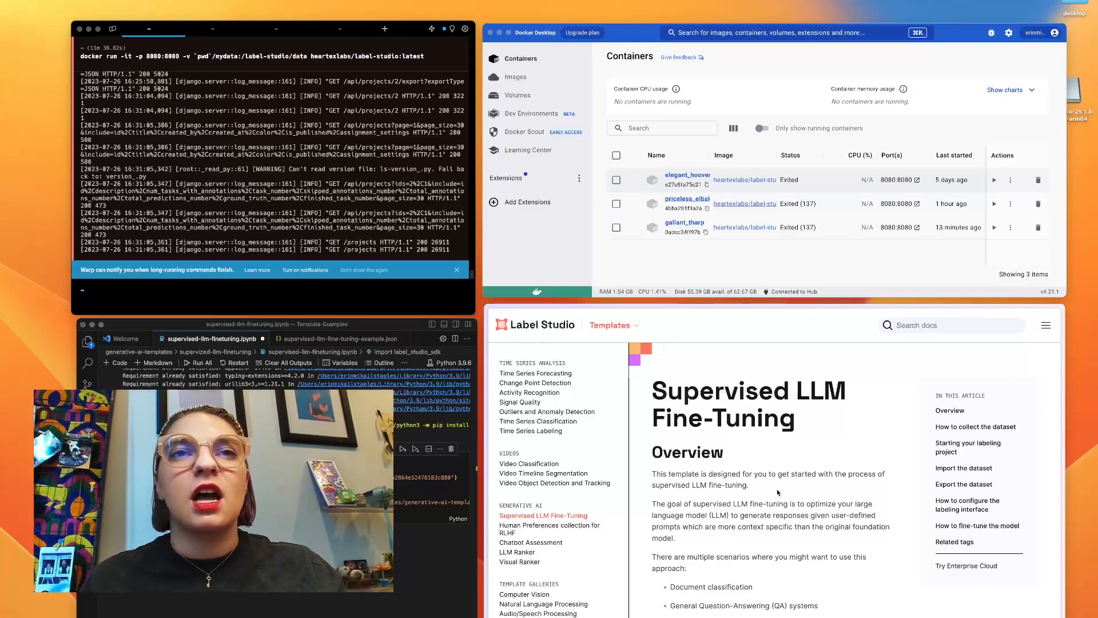
scroll(776, 488, "down", 3)
scroll(777, 489, "down", 2)
scroll(776, 488, "down", 2)
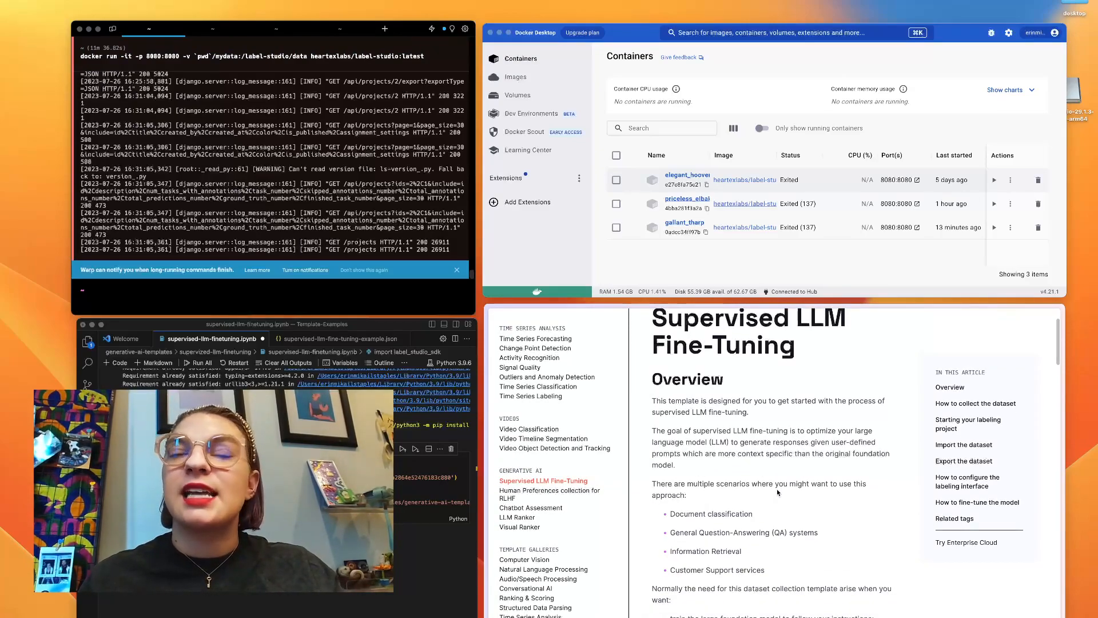
scroll(776, 488, "down", 3)
scroll(777, 488, "down", 2)
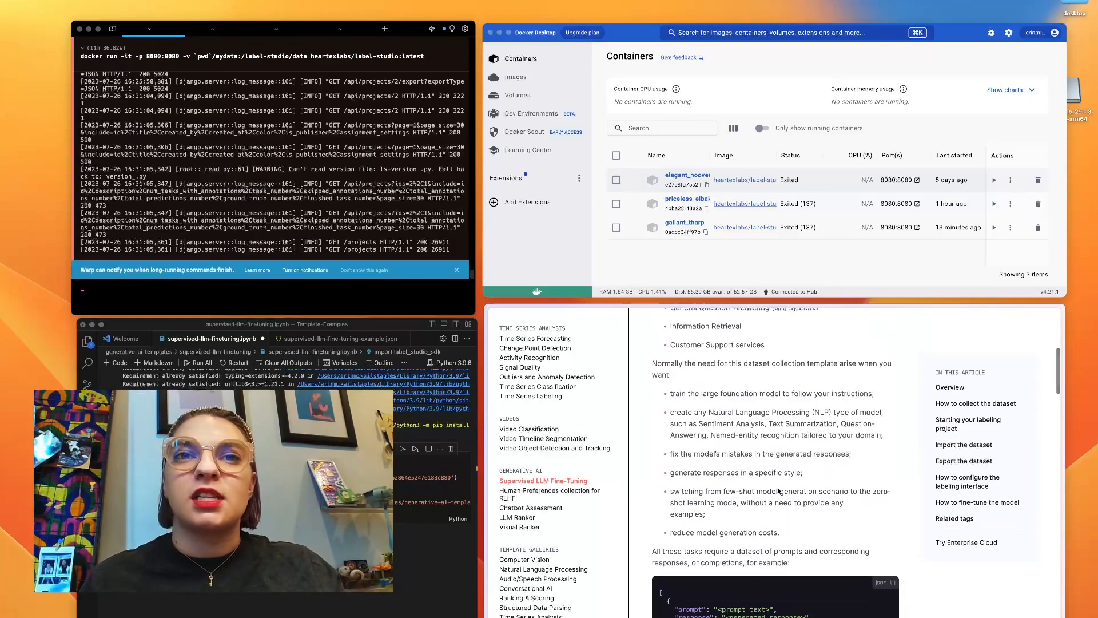
scroll(778, 490, "up", 3)
scroll(779, 491, "up", 3)
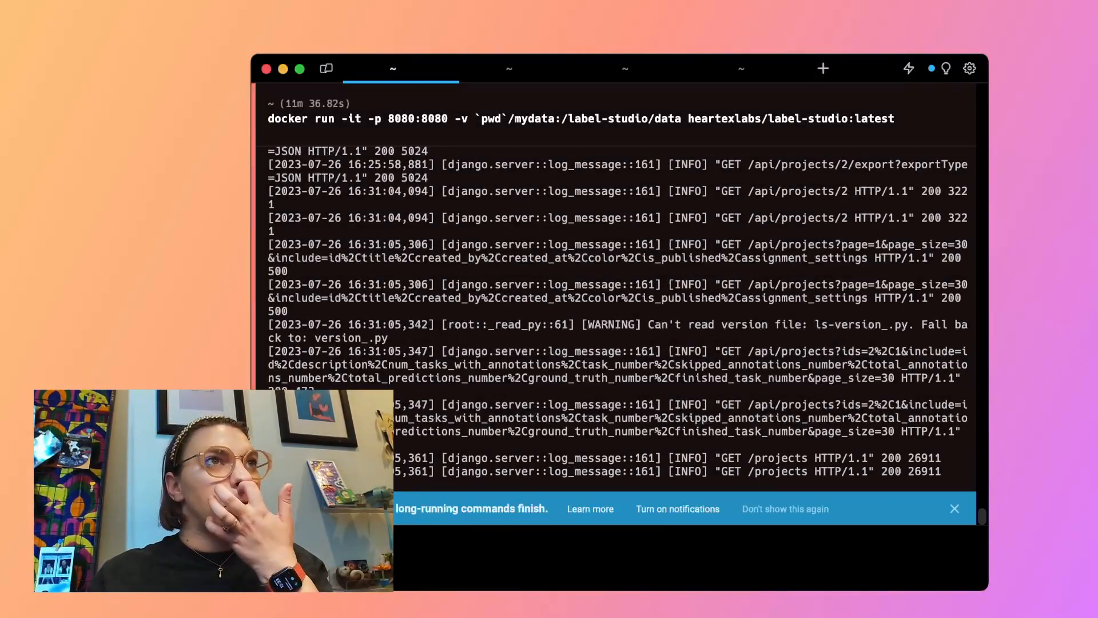
Step: Rerun the previous docker run command to start the Label Studio container on port 8080
key("Up")
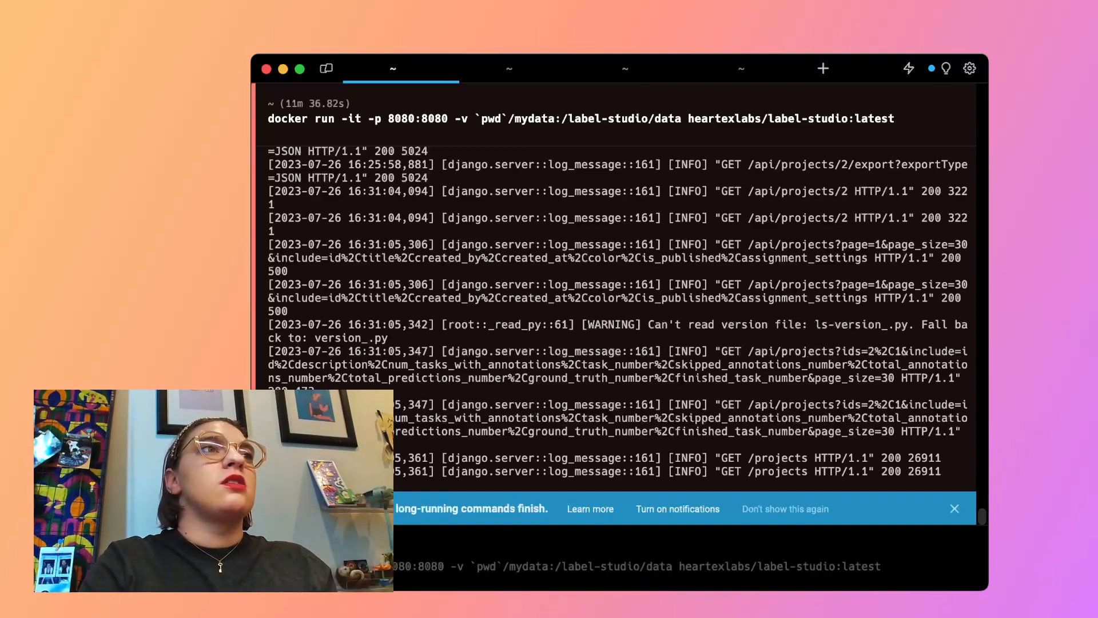
key("Return")
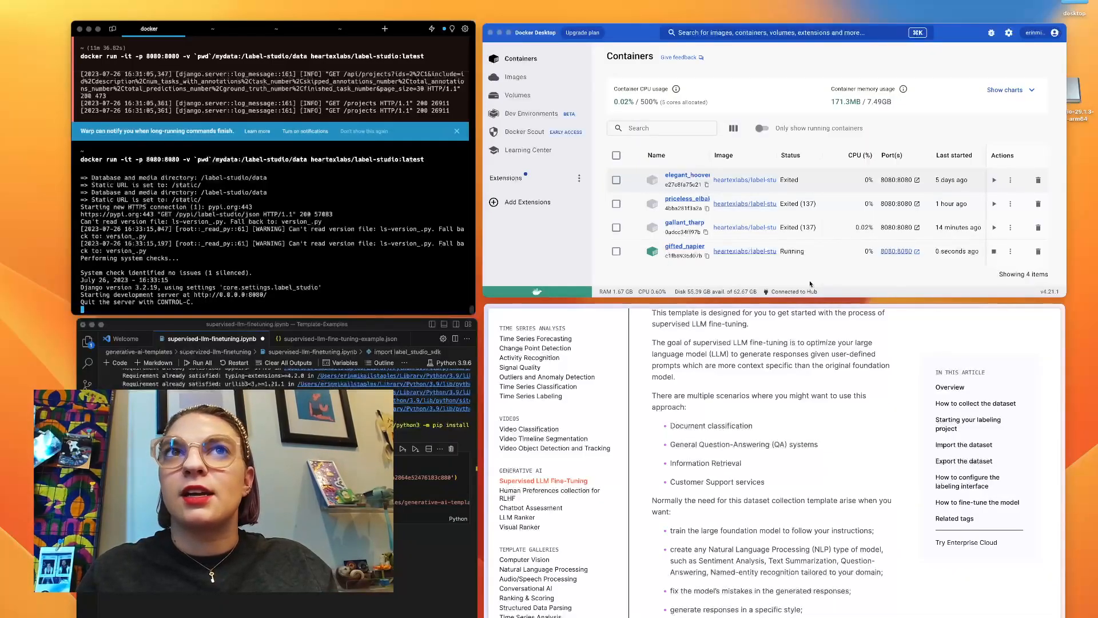
Step: Bring up the local Label Studio server from Docker Desktop's 8080 link and tile the browser
left_click(898, 250)
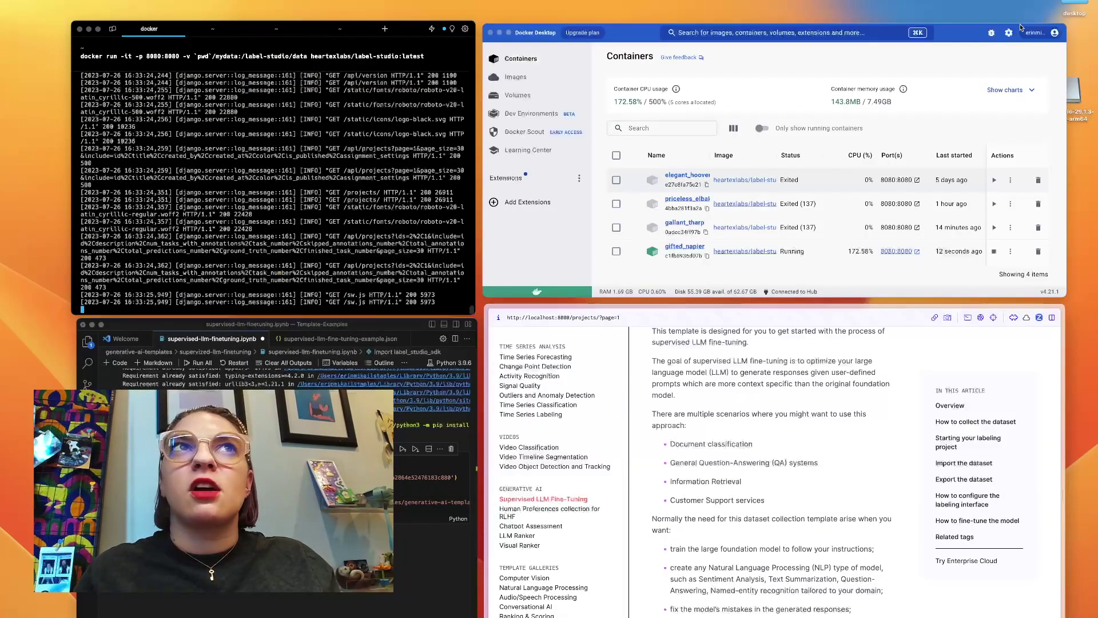
left_click(1038, 21)
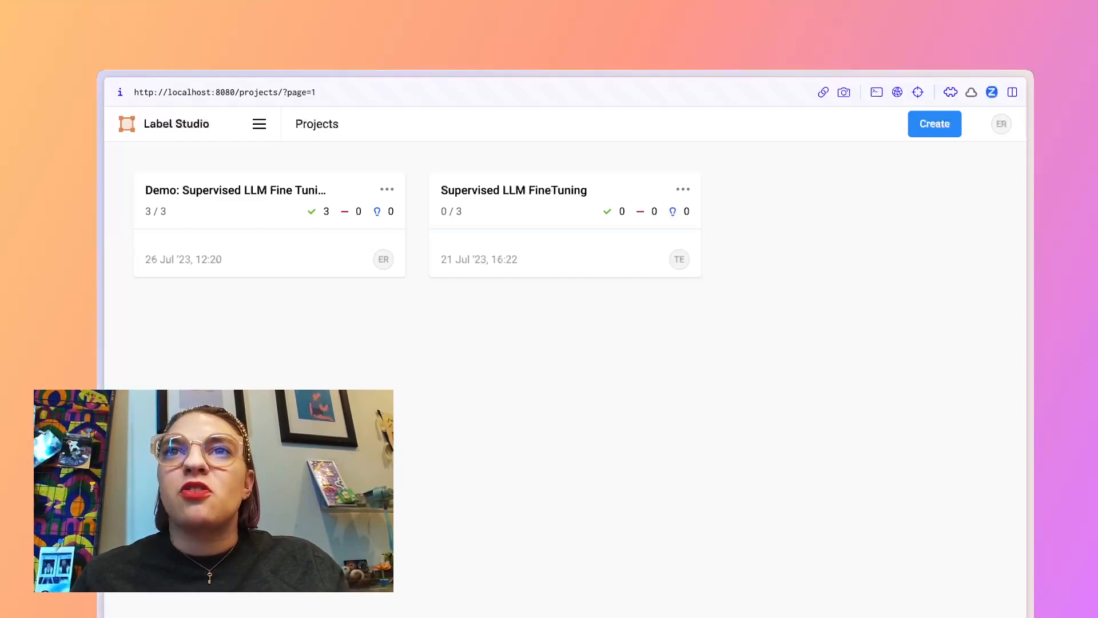
Step: Create a new project and replace its default name, removing the trailing 3
left_click(935, 124)
left_click(601, 249)
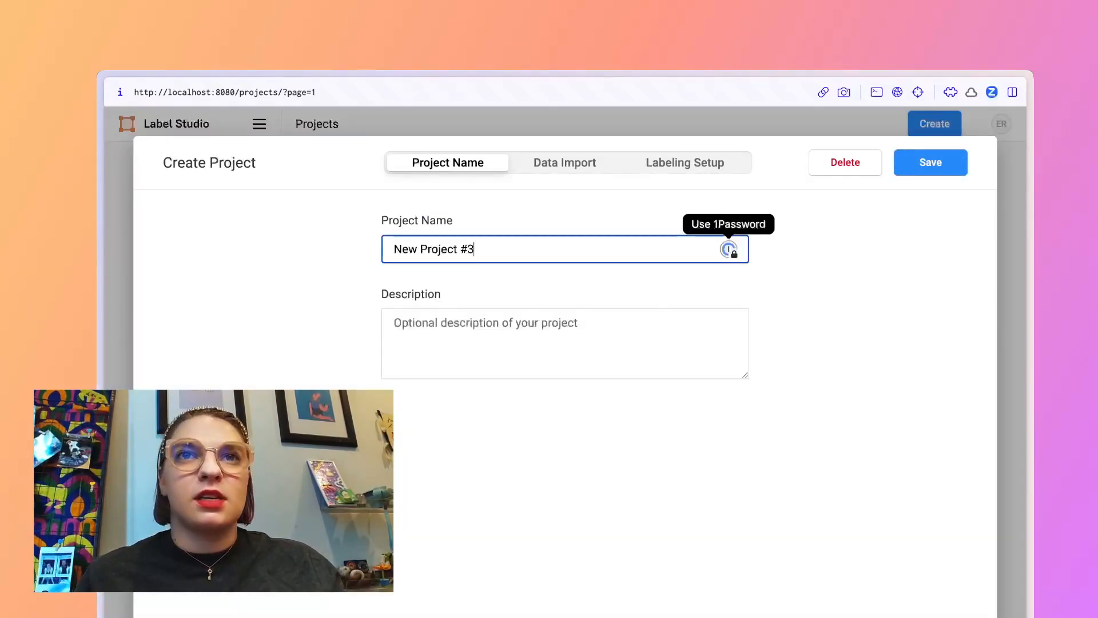
key("ctrl+a")
type("Super")
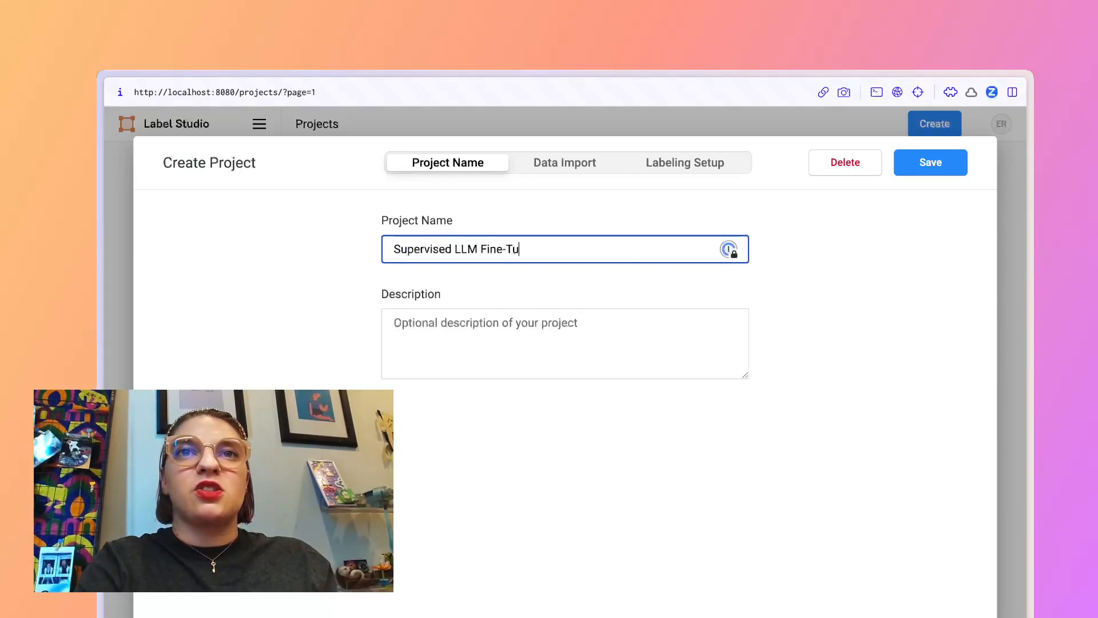
key("BackSpace")
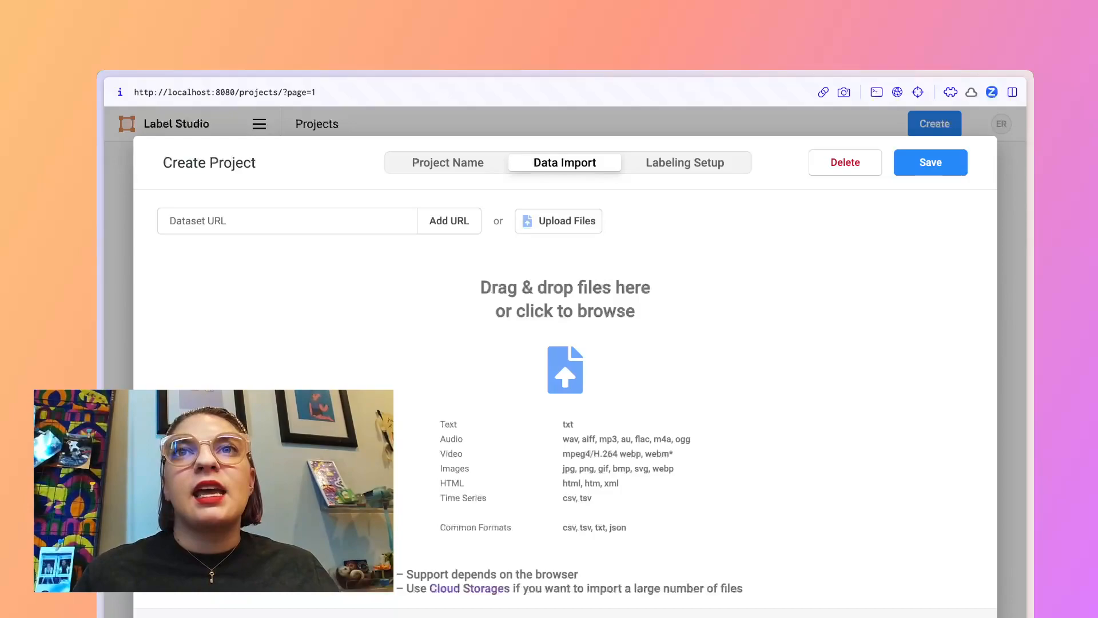
Step: Assign the Supervised Language Model Fine-tuning template and save the Supervised LLM Fine-Tuning - 3 project
left_click(685, 162)
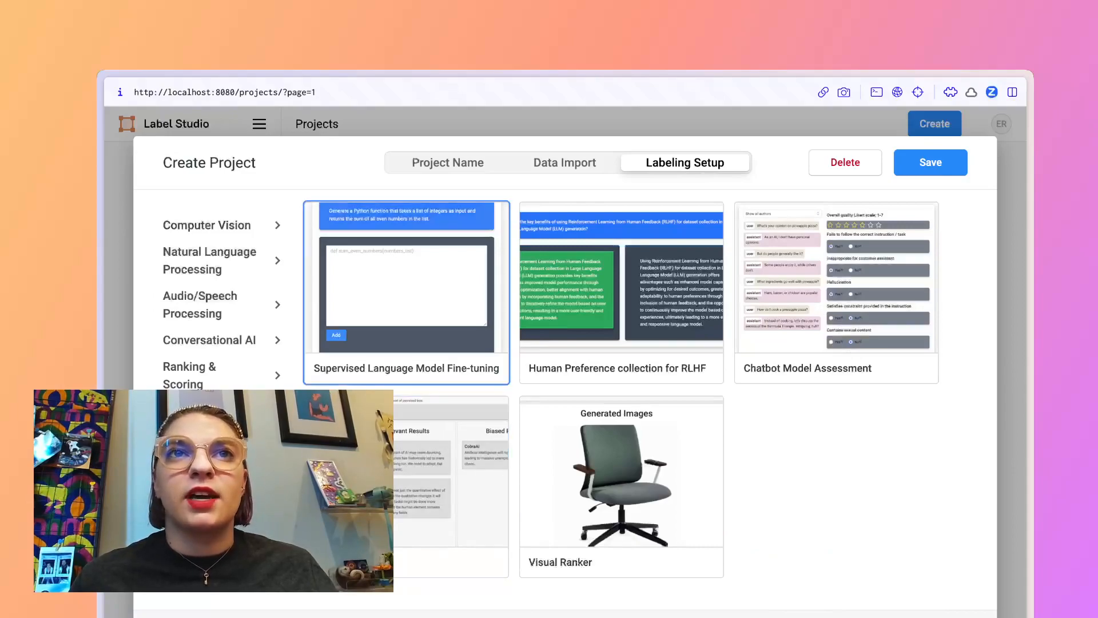
left_click(406, 283)
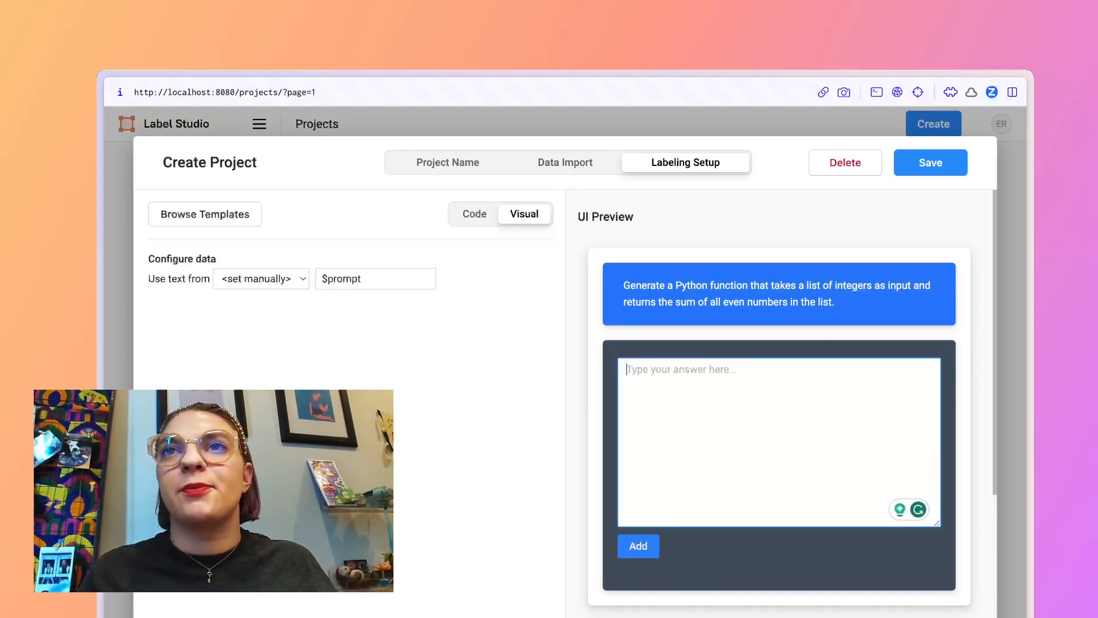
left_click(931, 162)
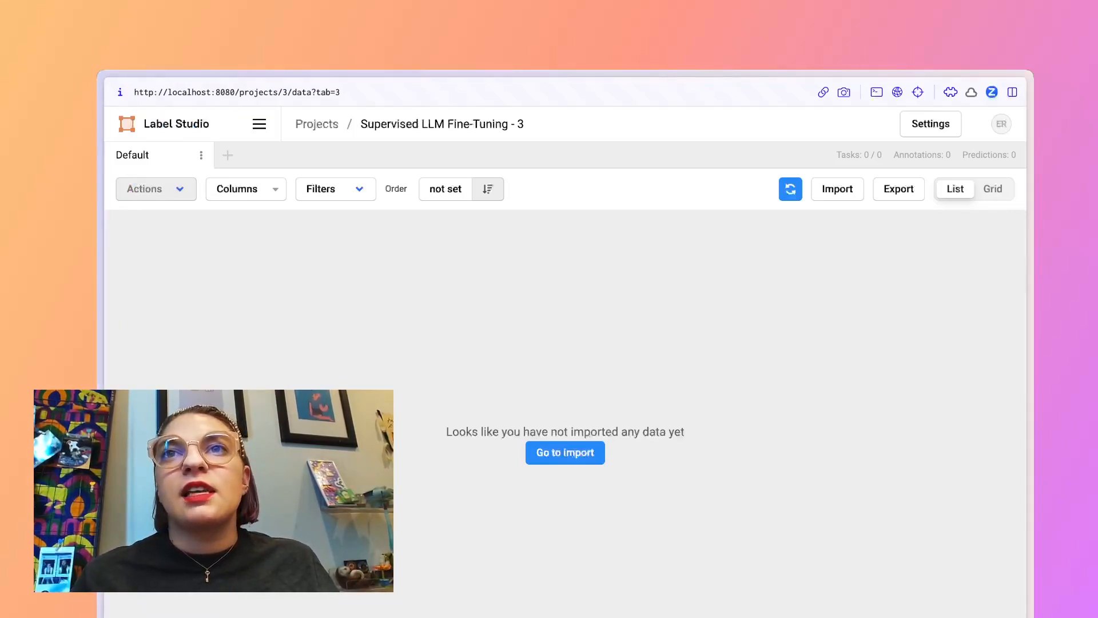
left_click(837, 188)
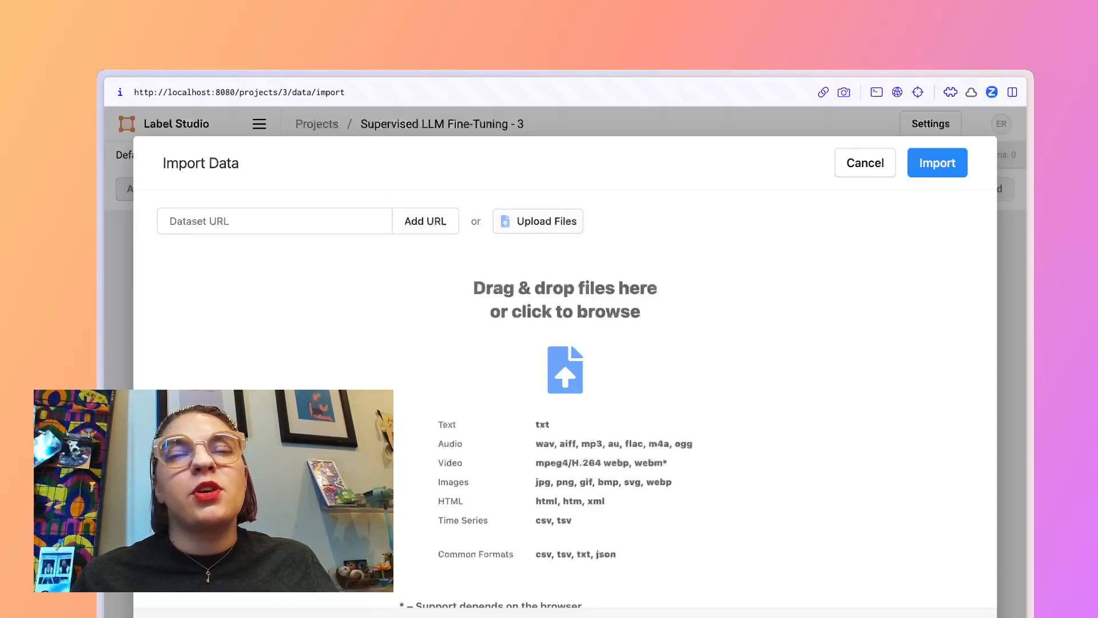
left_click(865, 163)
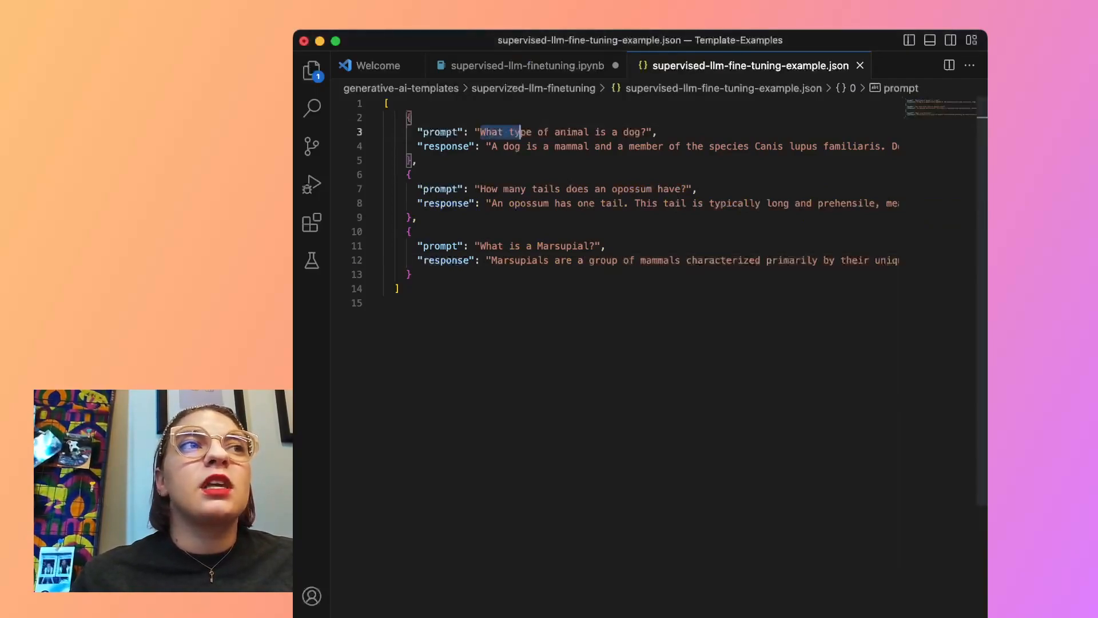
Step: Highlight the dog and opossum tails prompts in the JSON file, then move to the supervised-llm-finetuning notebook
left_click_drag(480, 131, 620, 131)
left_click_drag(487, 188, 594, 190)
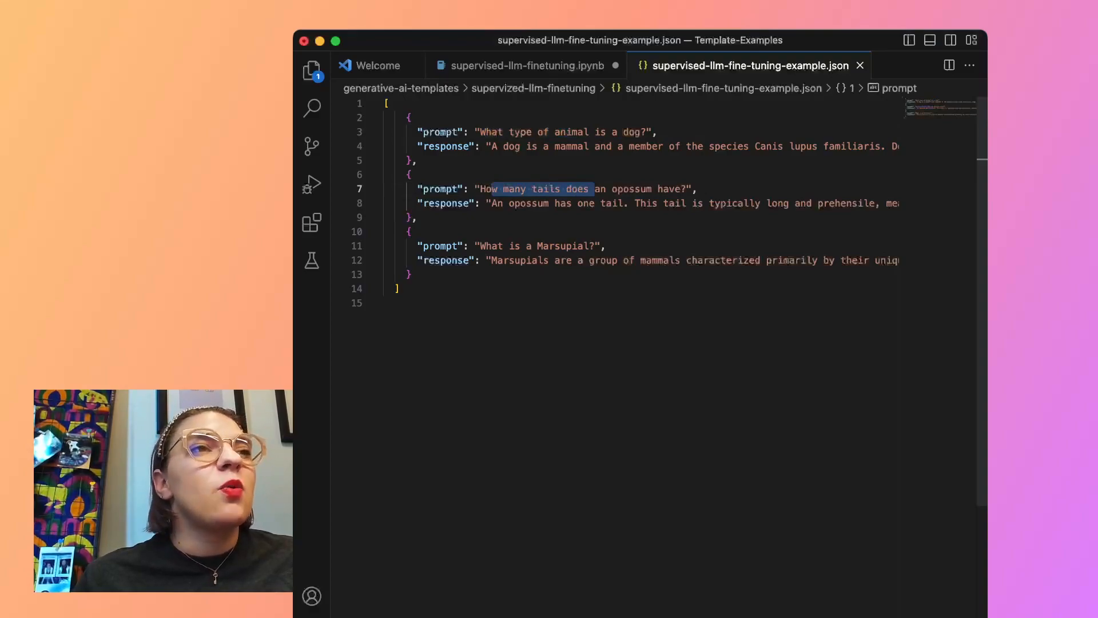
left_click(417, 160)
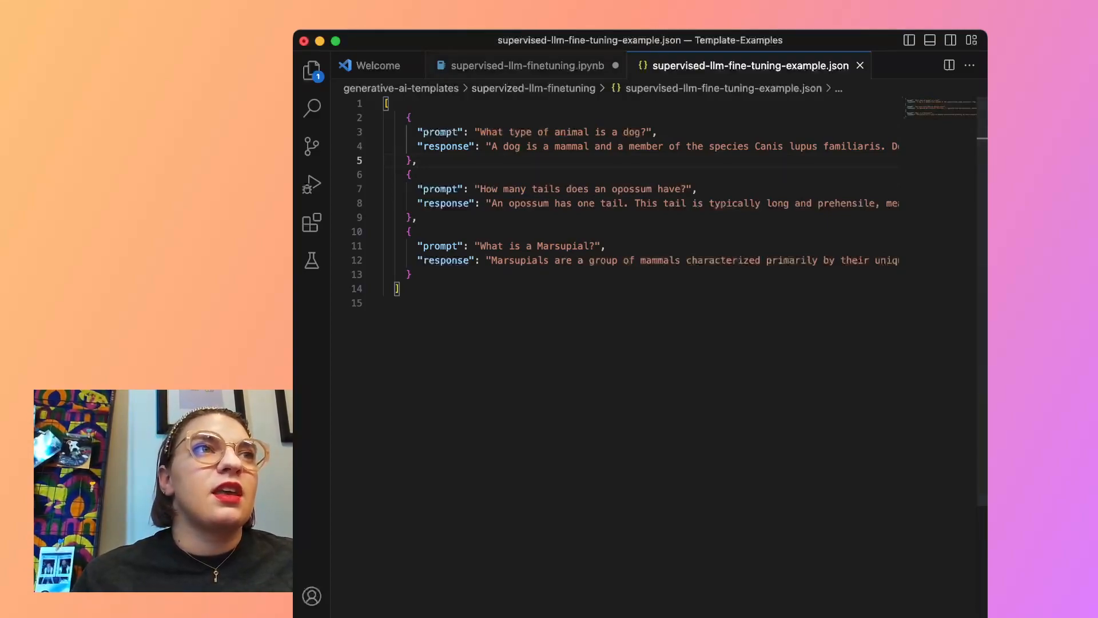
key("ctrl+shift+Tab")
scroll(662, 258, "up", 5)
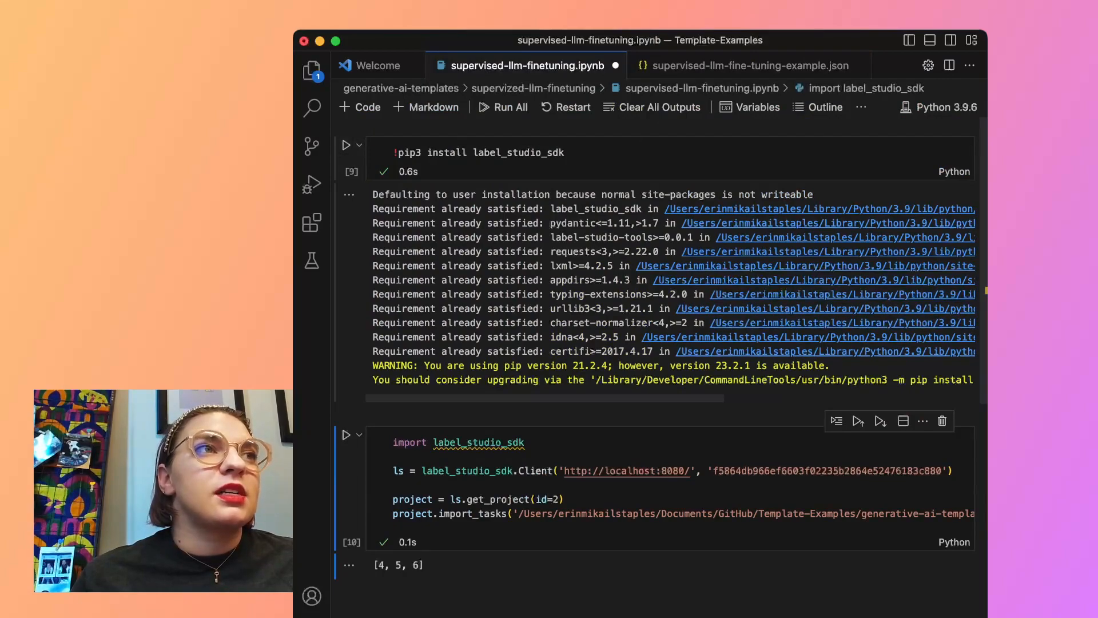
Step: Reinstall label_studio_sdk, change the project id from 2 and run the import_tasks cell to load the three prompts
left_click(346, 145)
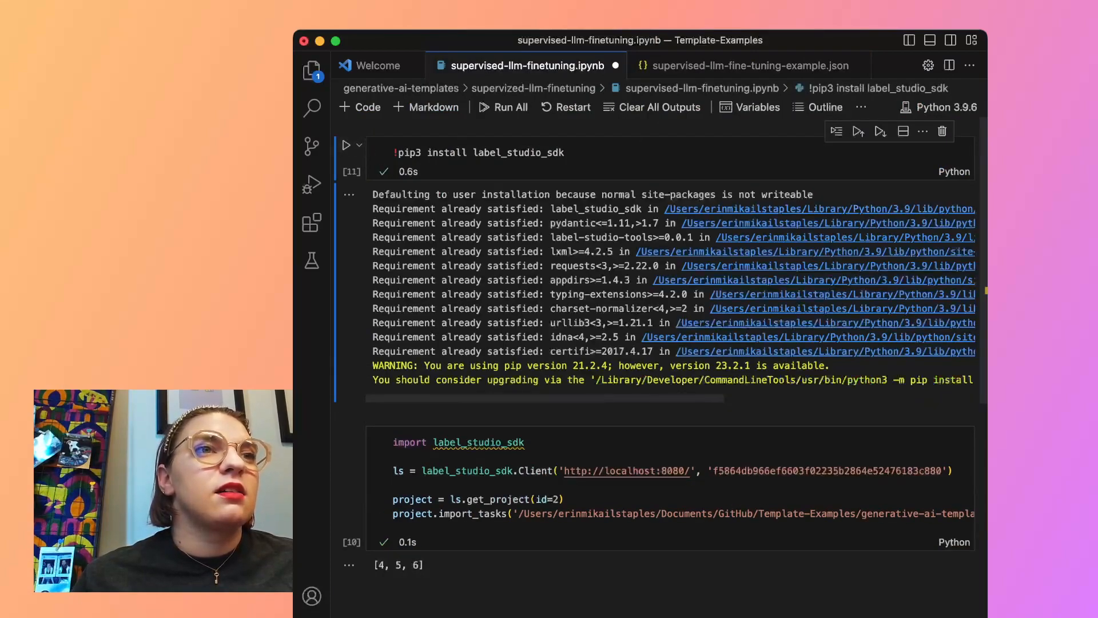
scroll(661, 343, "down", 3)
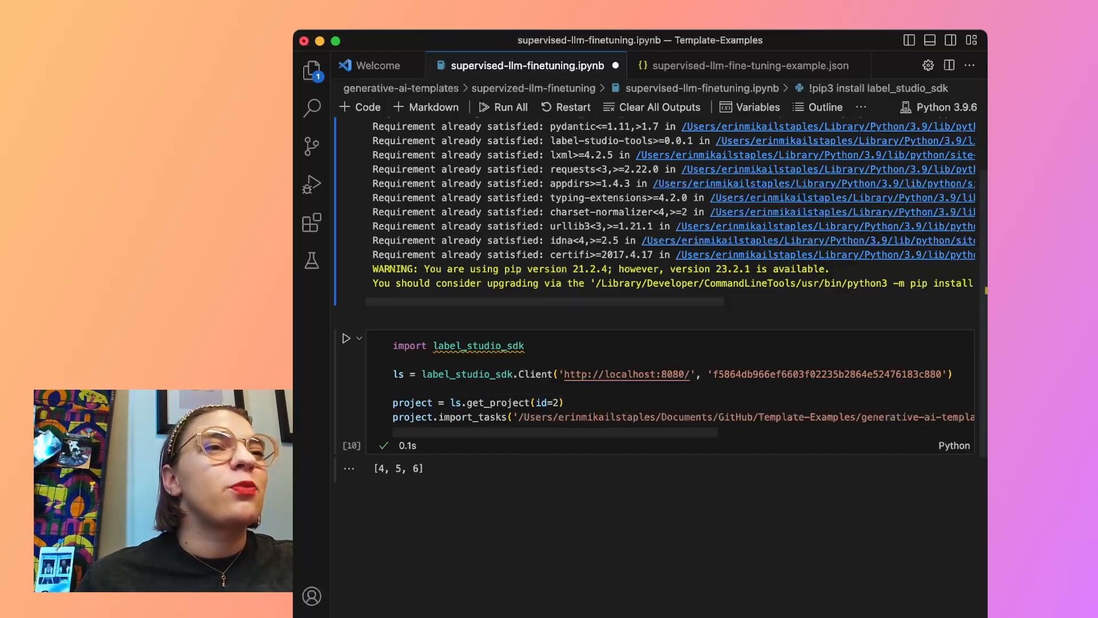
left_click(564, 402)
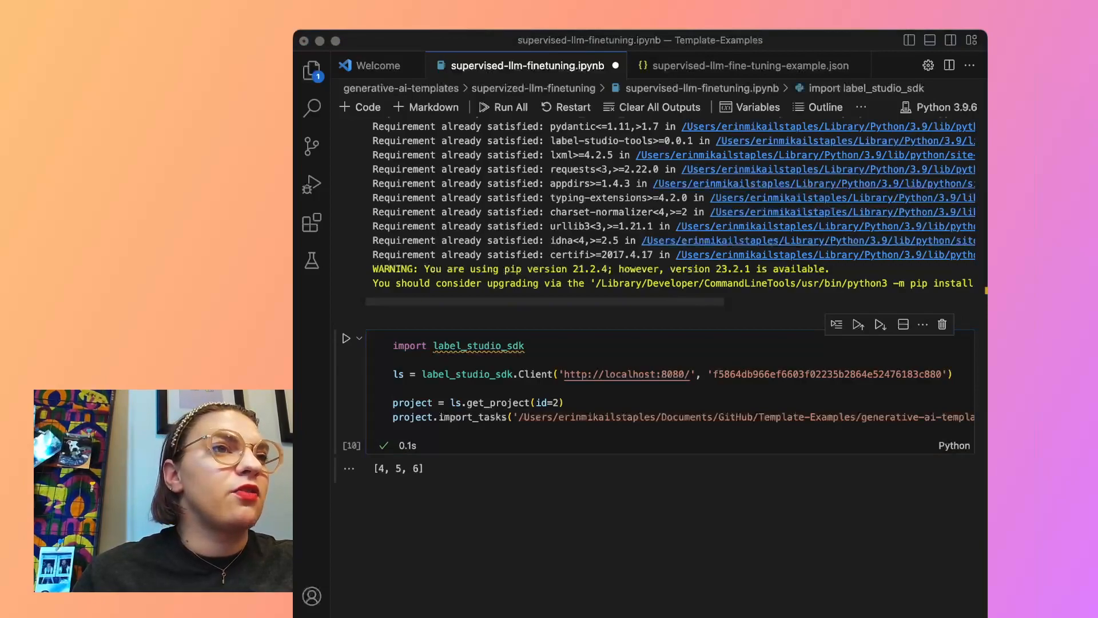
left_click(559, 402)
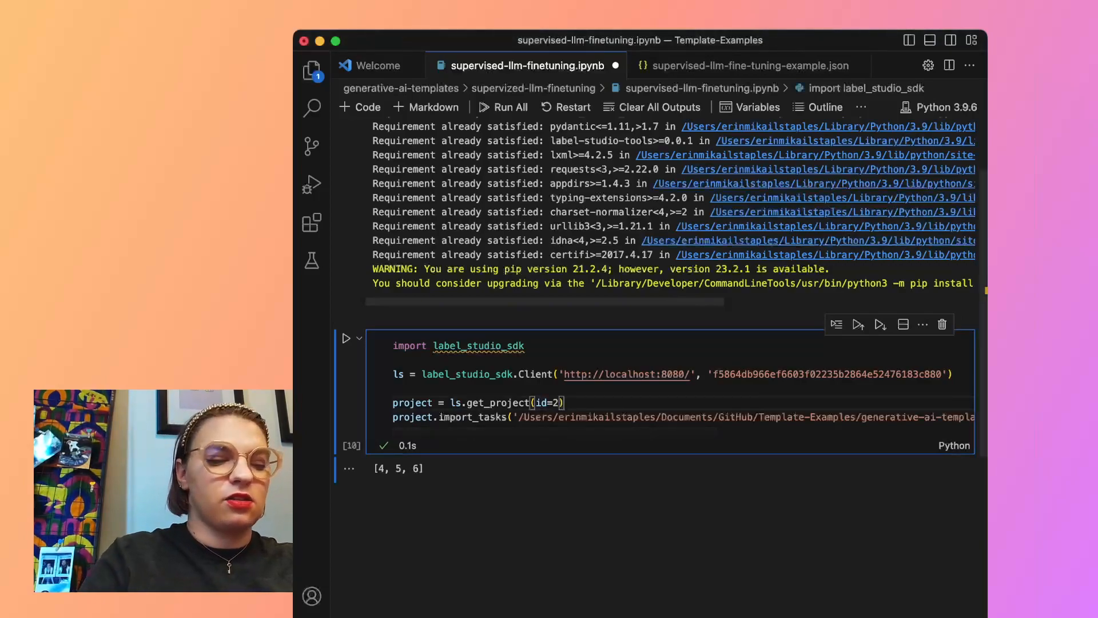
key("BackSpace")
type("3")
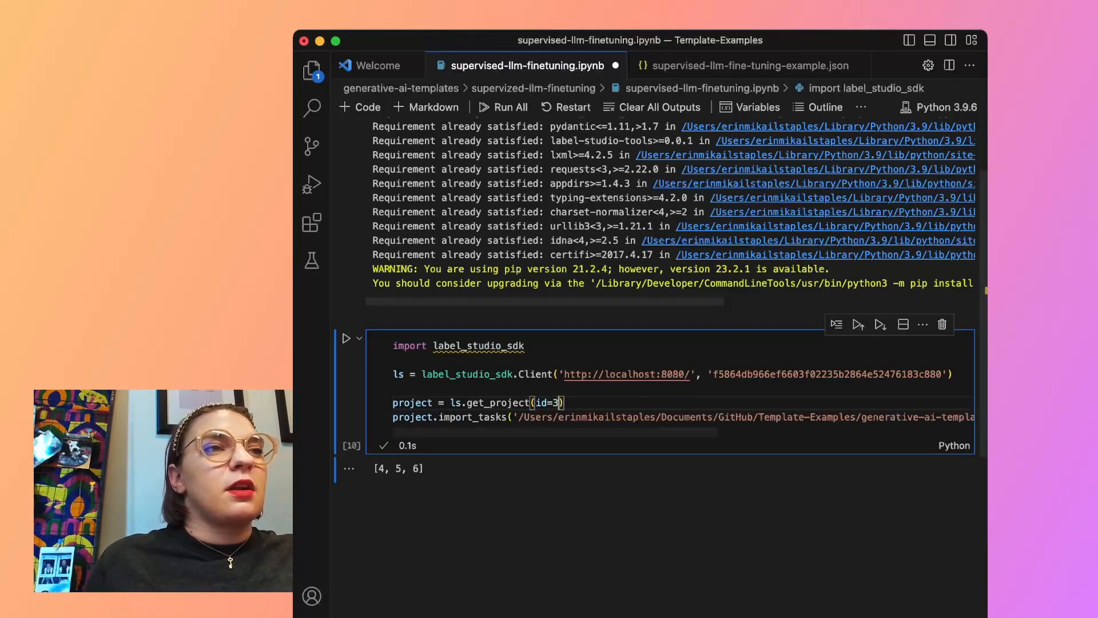
scroll(601, 403, "right", 5)
scroll(601, 404, "right", 3)
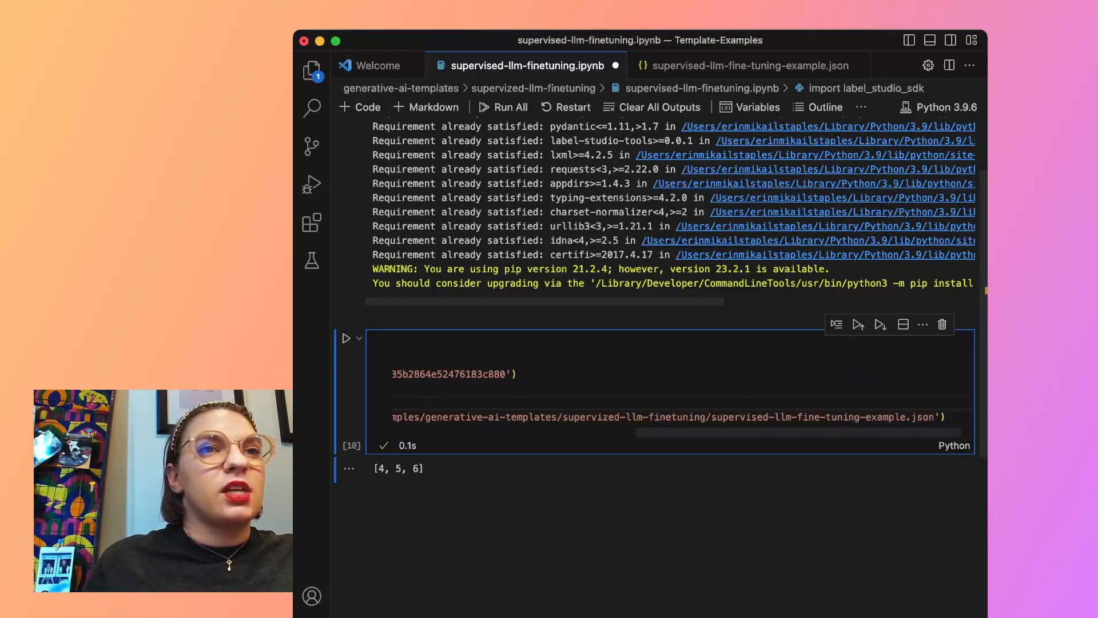
scroll(601, 404, "left", 8)
key("shift+Return")
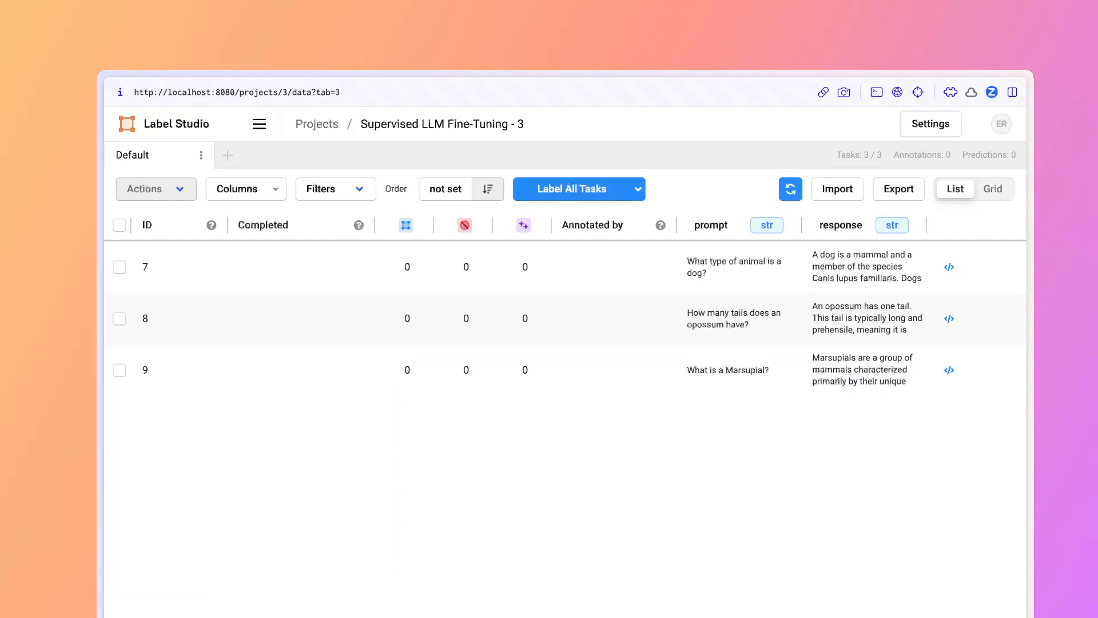
Step: Start labeling all tasks and submit a short written answer to the dog prompt
left_click(572, 190)
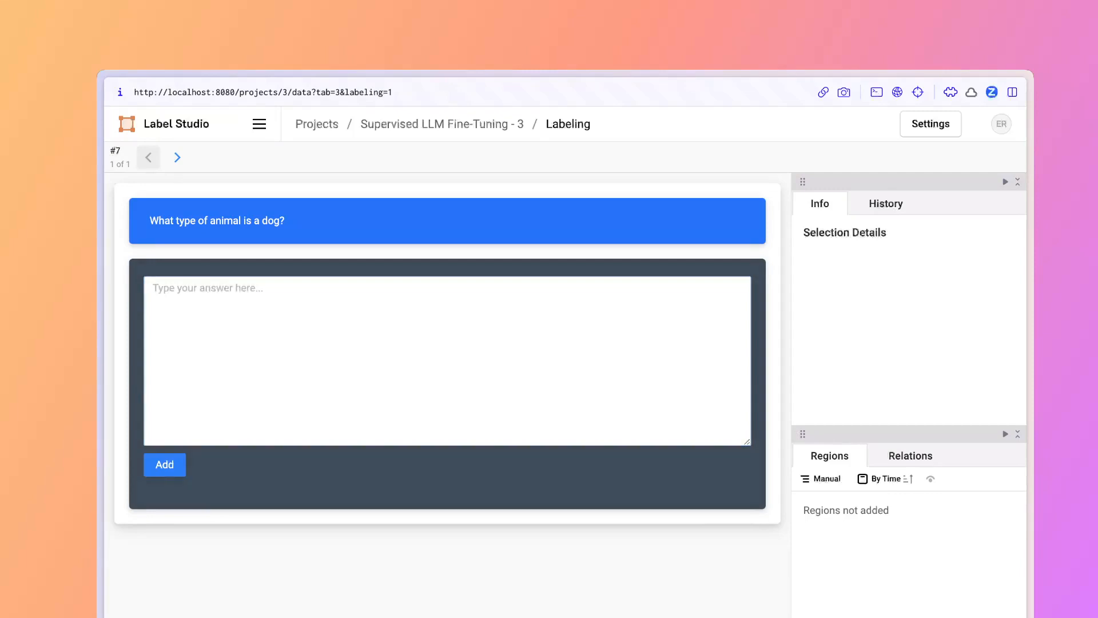
left_click(447, 360)
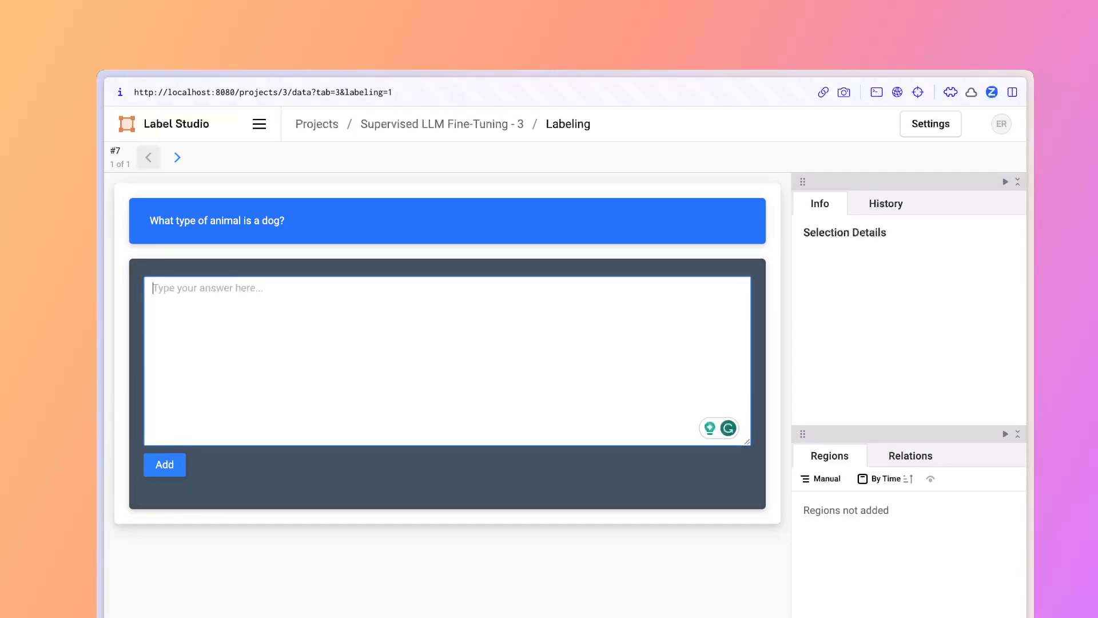
type("A dog is a m")
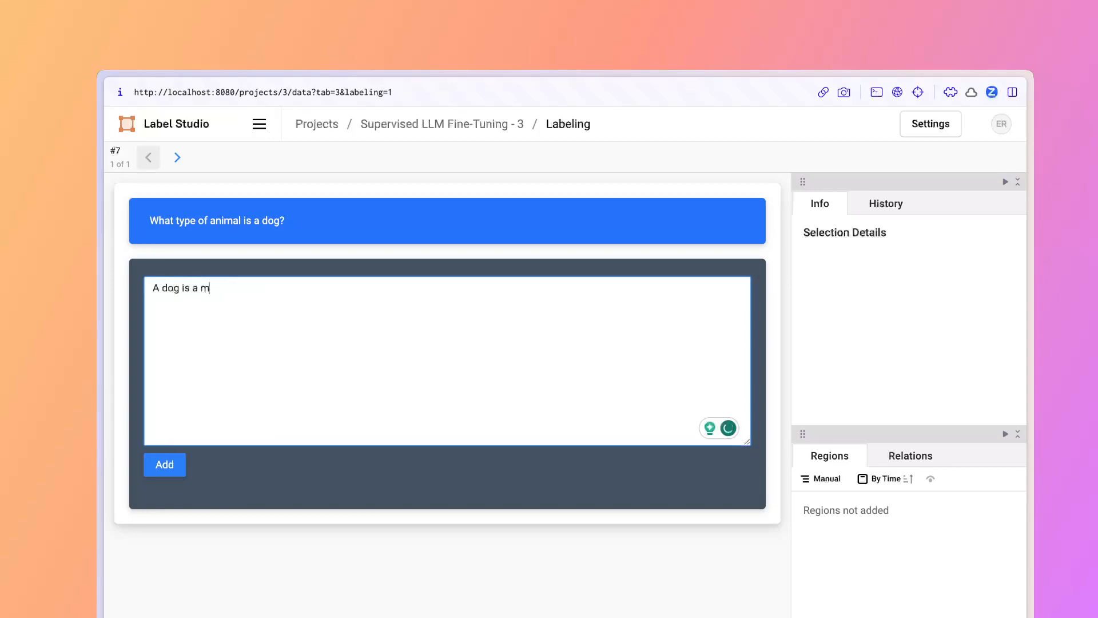
type("ammal iwth")
key("BackSpace")
key("BackSpace")
key("BackSpace")
type("with four legs")
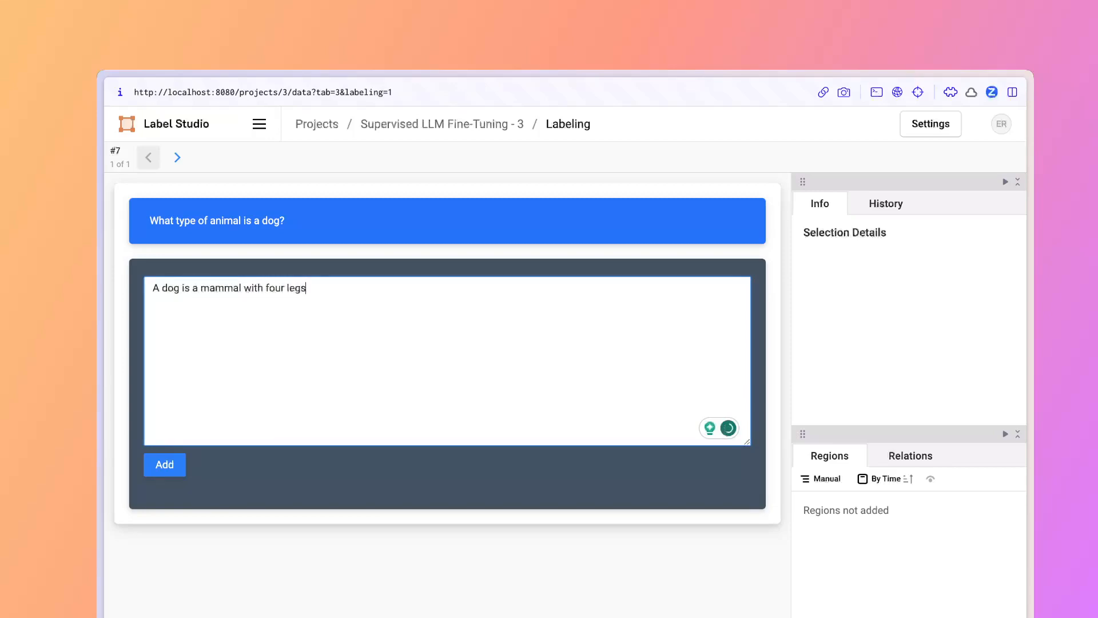
type(" legs and a tail.")
key("Return")
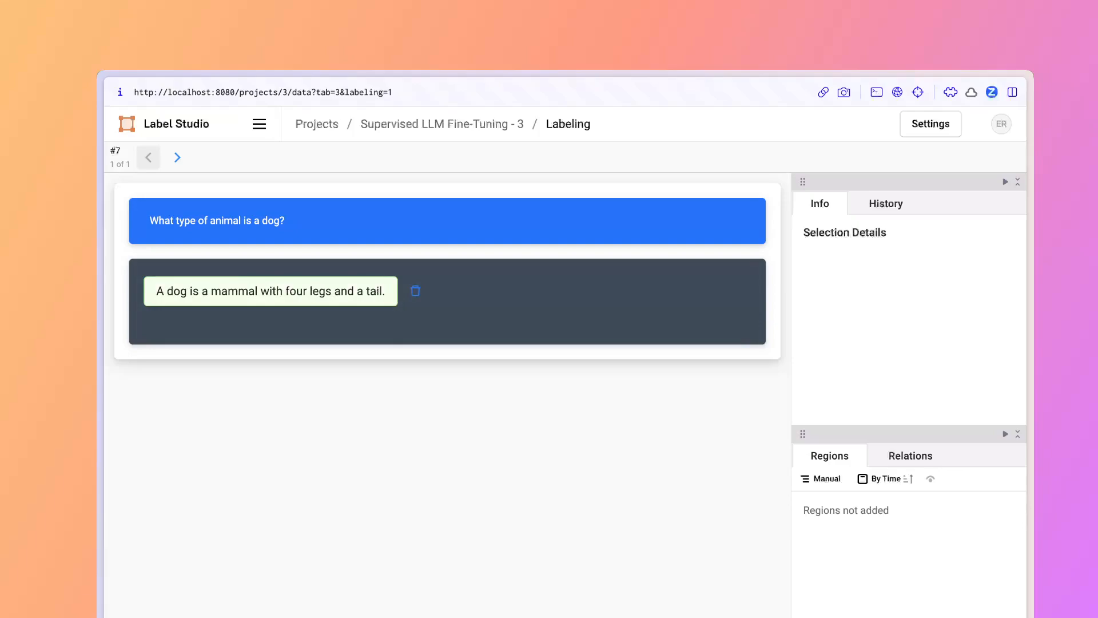
key("ctrl+Return")
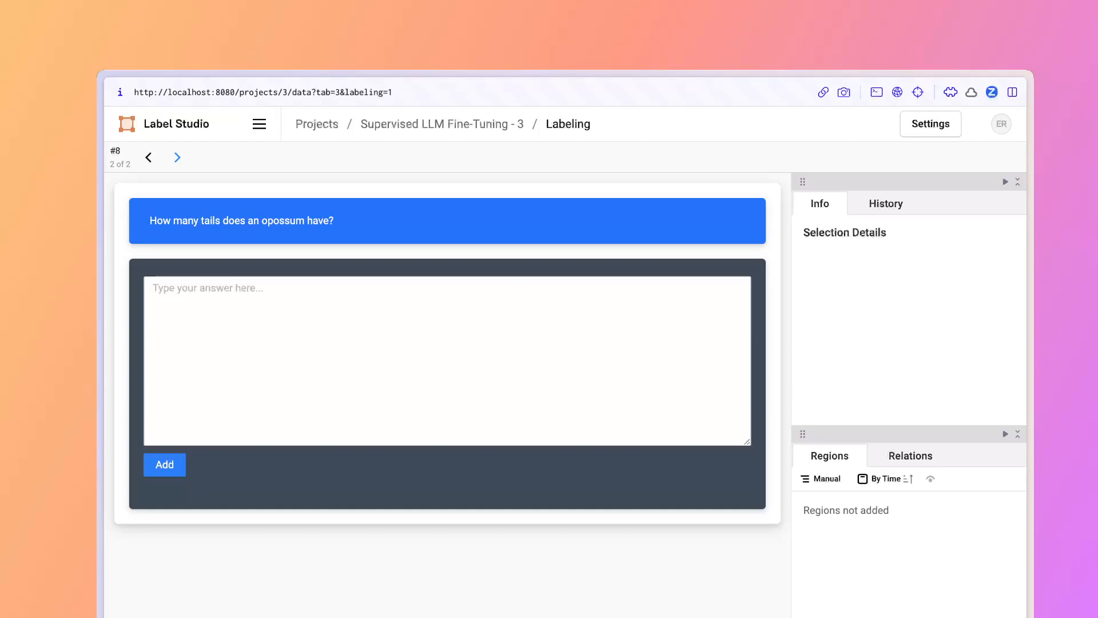
Step: Submit written answers to the opossum and marsupial prompts, finishing the labeling queue
left_click(446, 360)
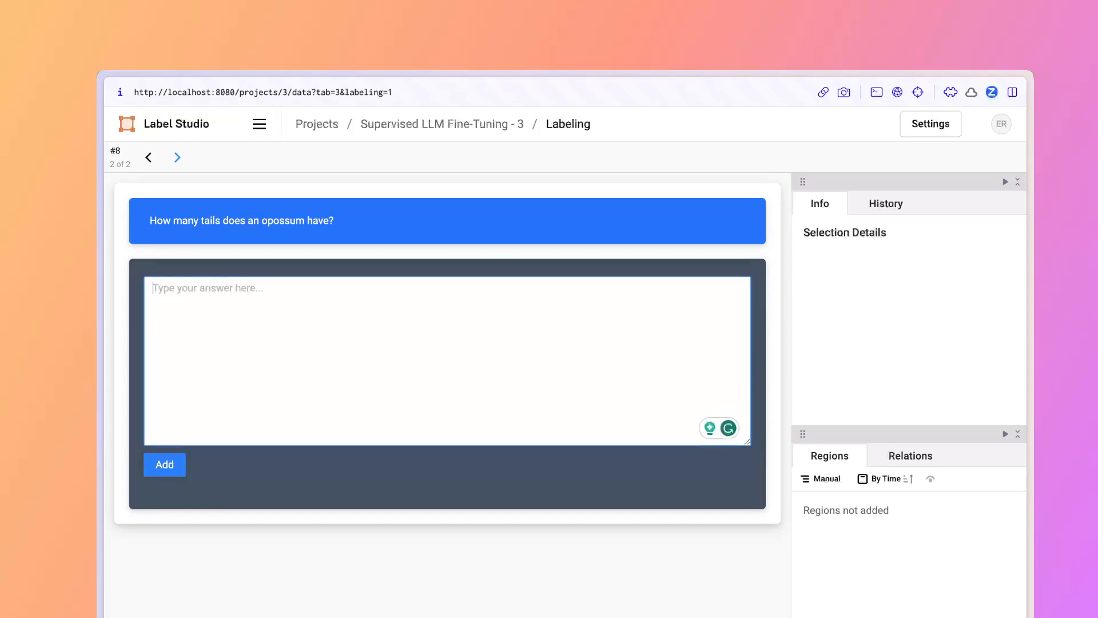
type("An opossum")
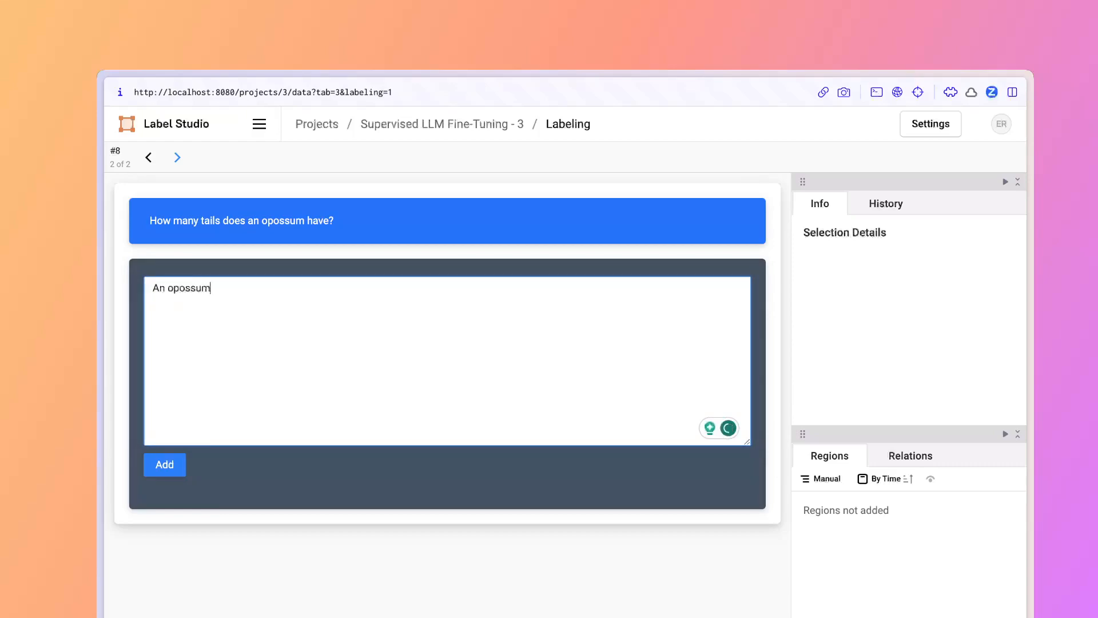
type(" has 1 tail.")
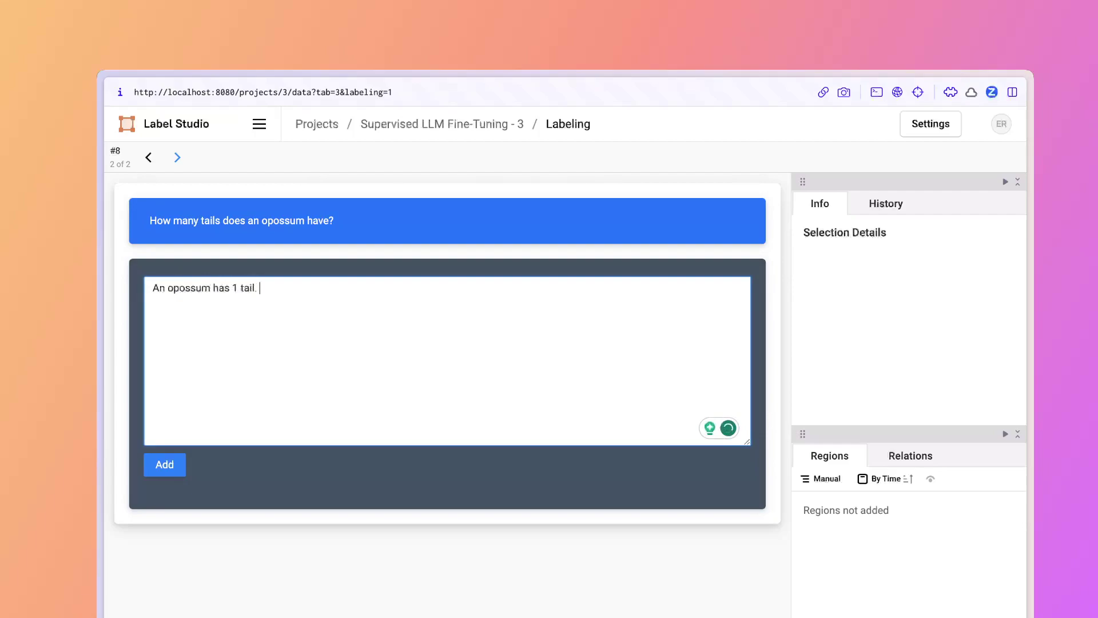
key("Return")
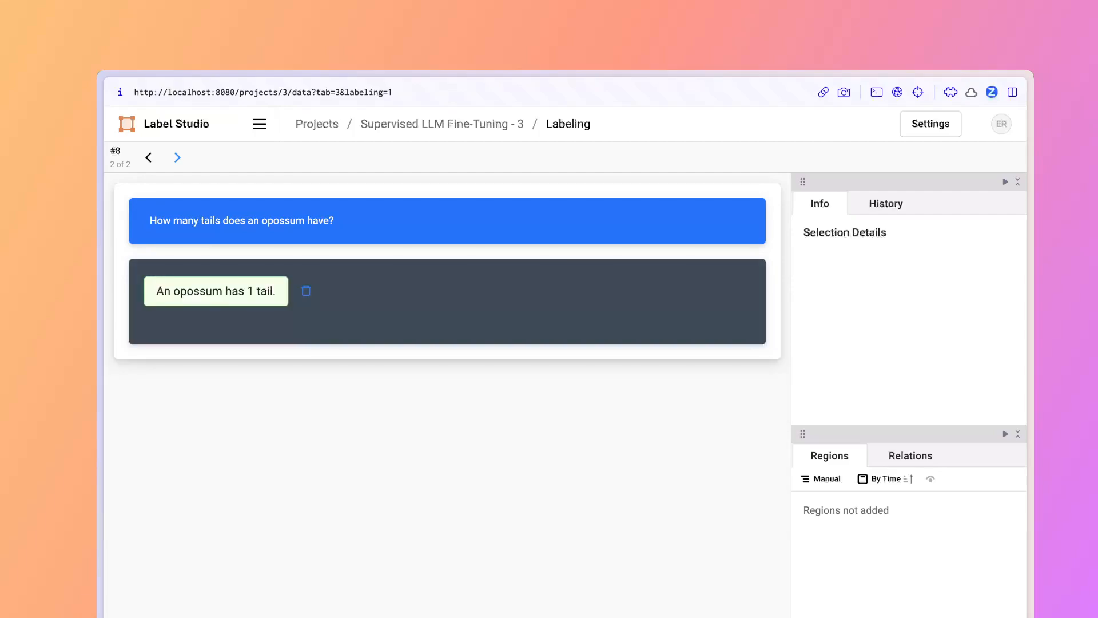
key("shift+Down")
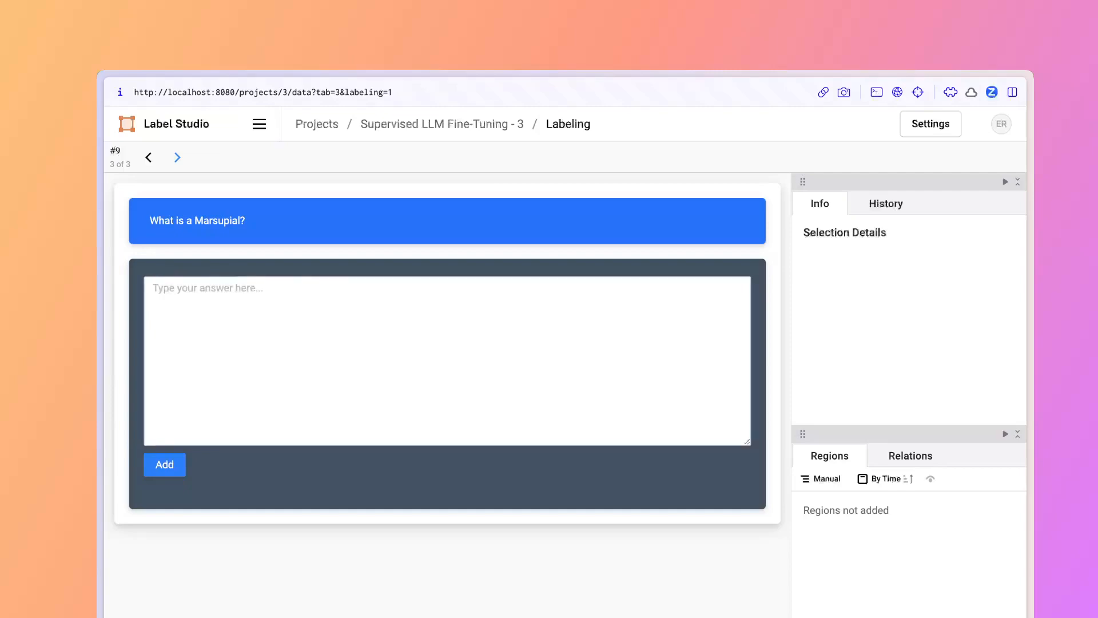
type("A m")
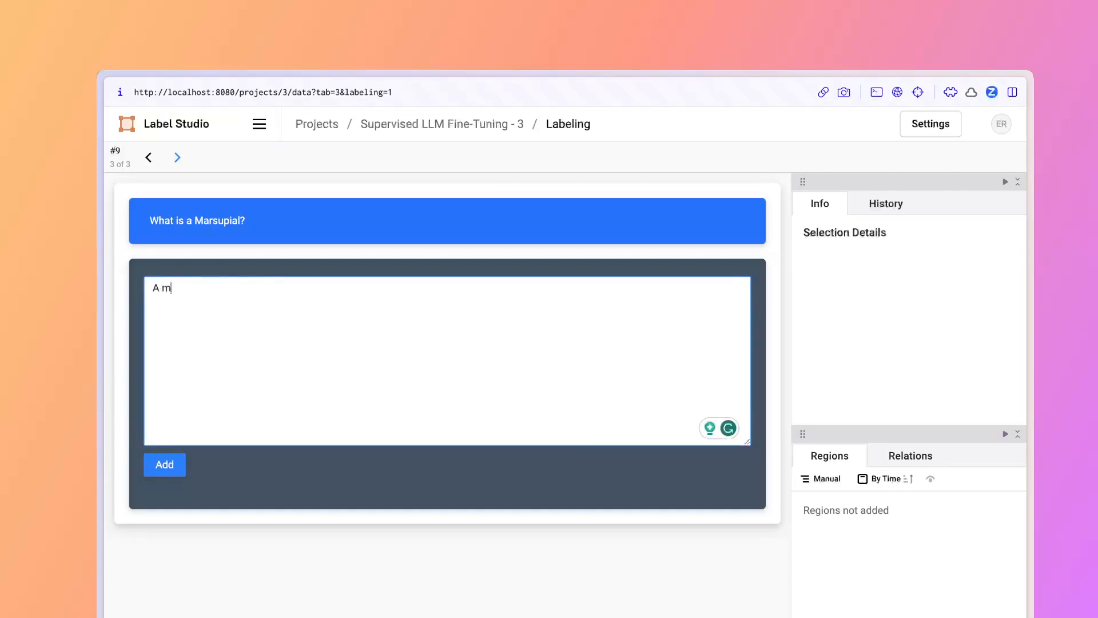
type("arsupial is a ma")
type("mmal with a pou")
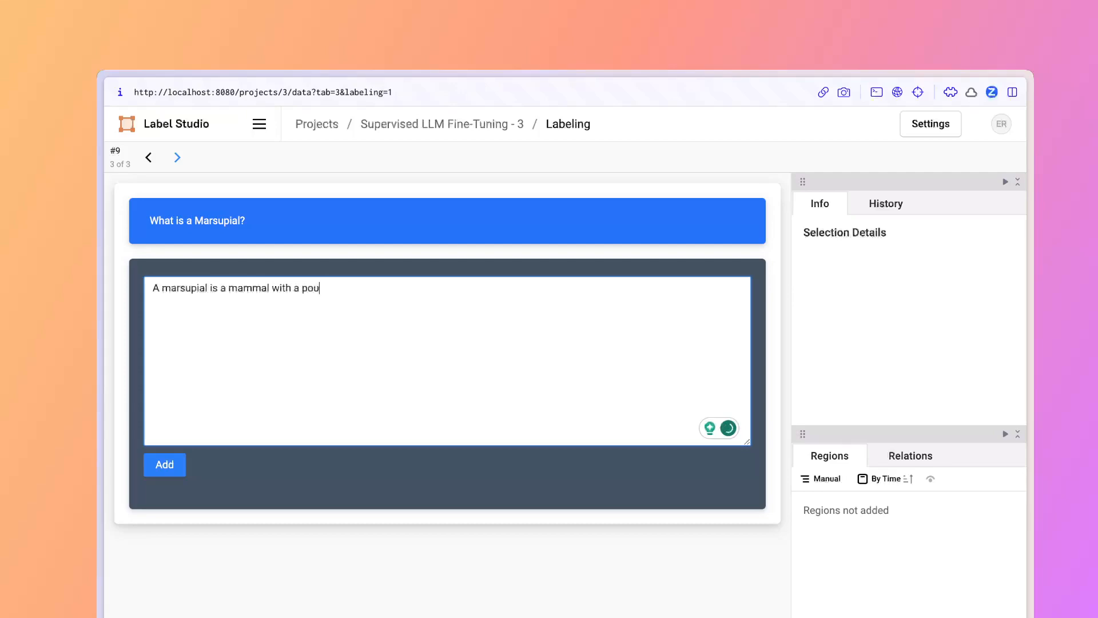
type("ch to care for its young.")
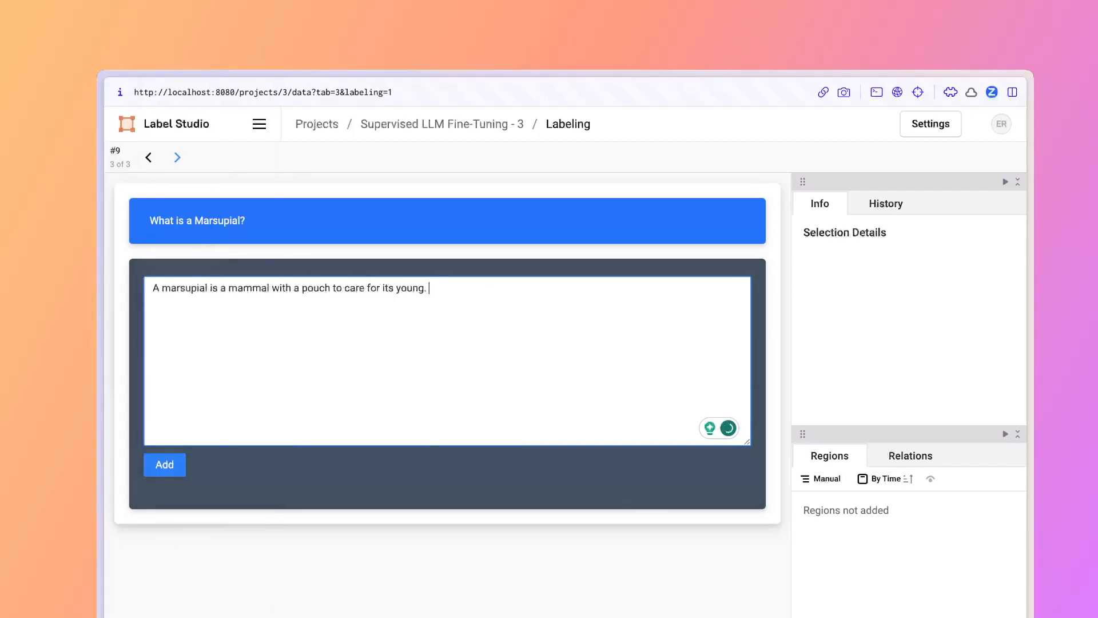
key("Return")
key("ctrl+Return")
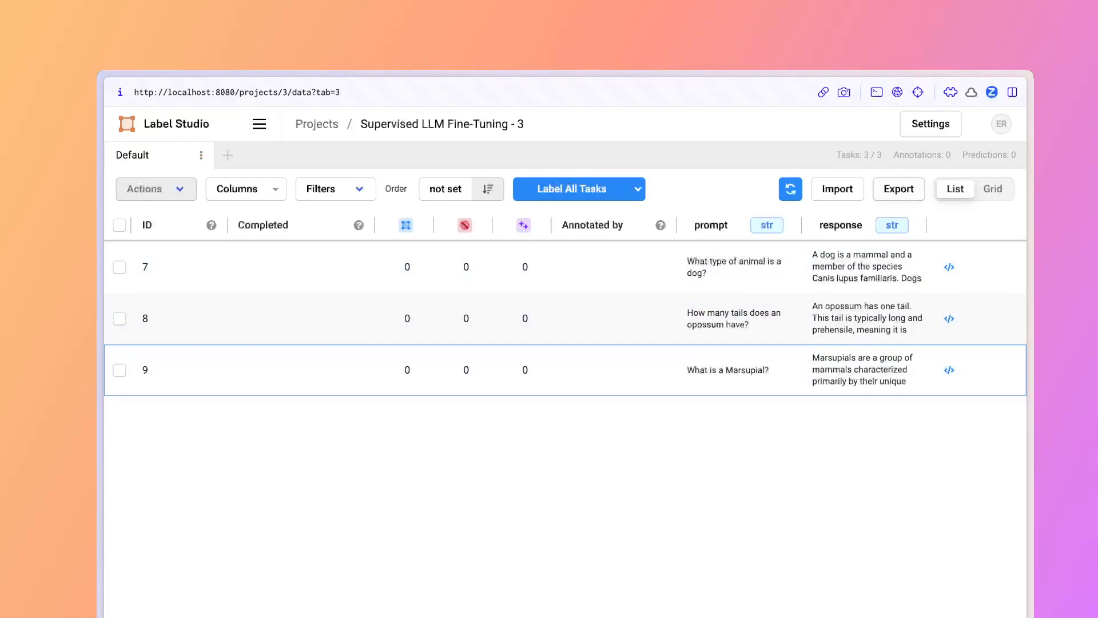
Step: Review the Export data formats dialog and close it without exporting
left_click(898, 189)
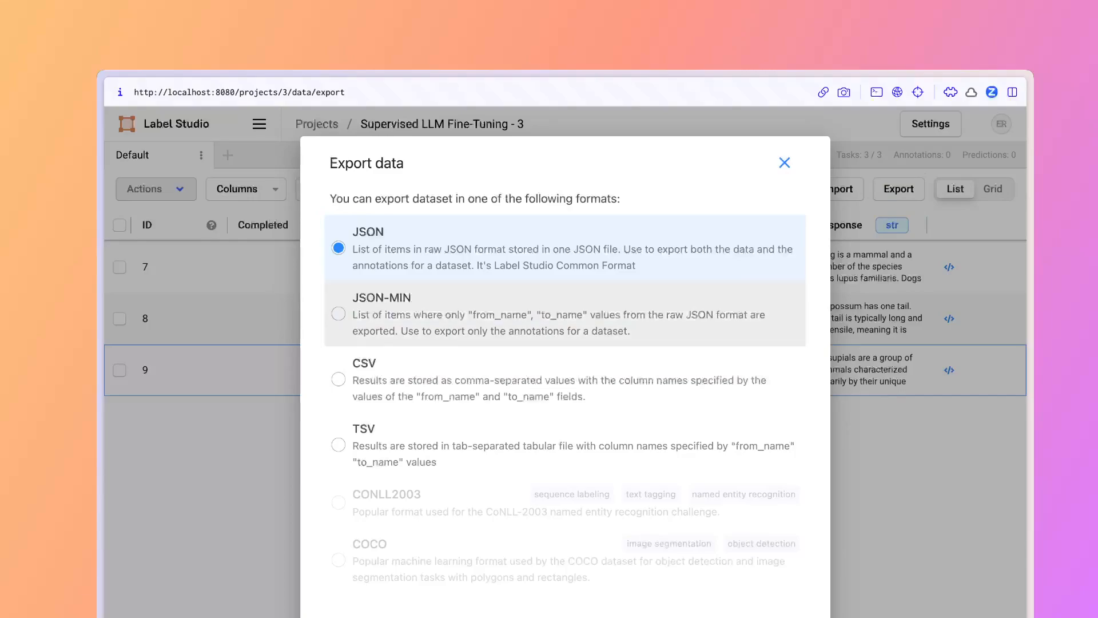
left_click(784, 162)
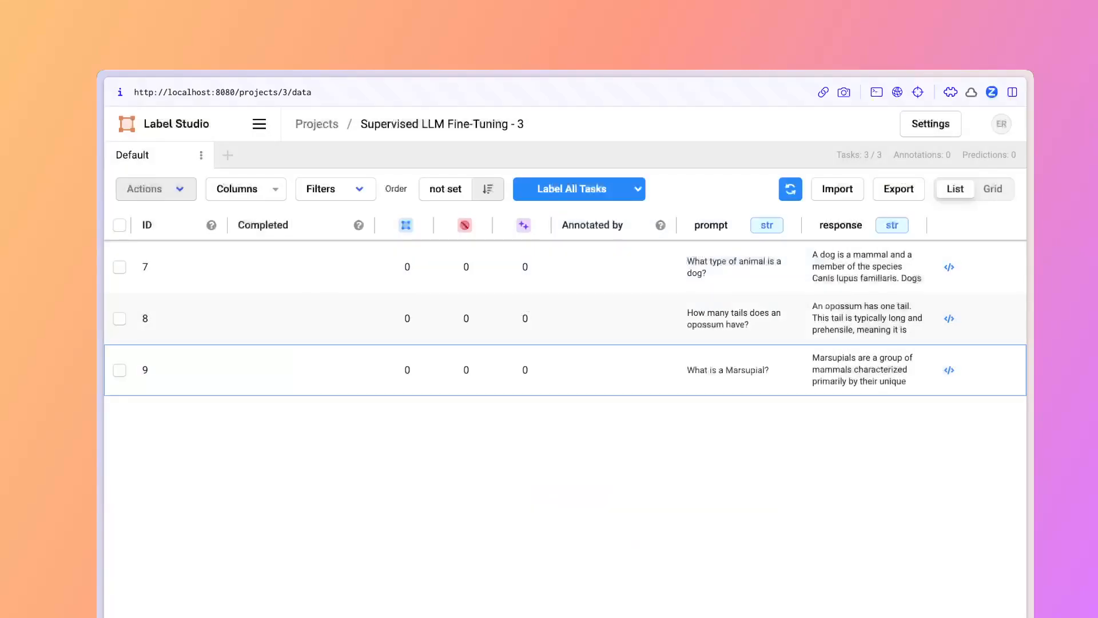